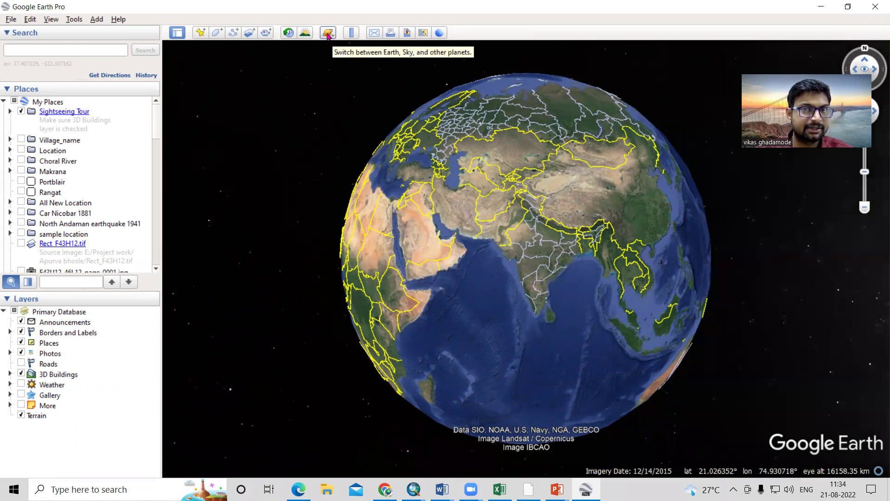
# Step: Switch Google Earth to Sky view and pan from Messier 101 to a bright red star
pyautogui.click(327, 34)
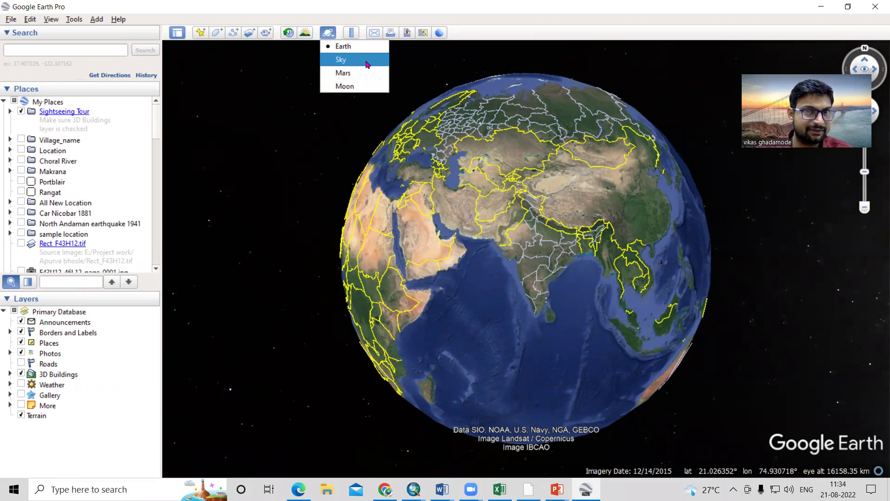
pyautogui.click(369, 66)
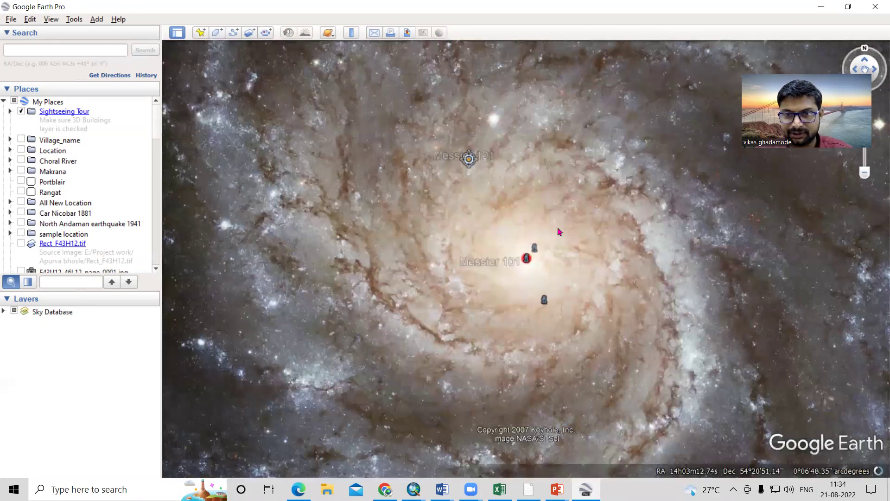
pyautogui.moveTo(558, 231); pyautogui.dragTo(379, 286)
pyautogui.moveTo(643, 315); pyautogui.dragTo(482, 228)
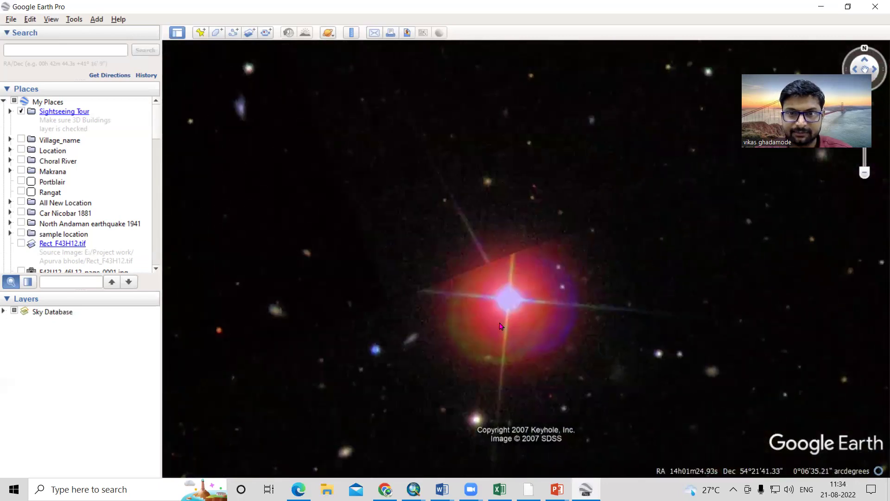
# Step: Zoom out and pan between red stars, then back toward the Pinwheel Galaxy
pyautogui.scroll(-3, 670, 306)
pyautogui.moveTo(670, 306); pyautogui.dragTo(581, 284)
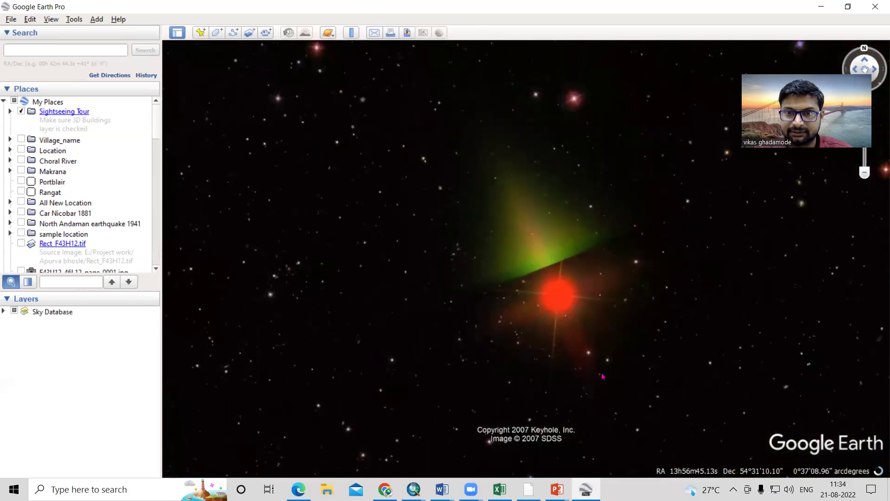
pyautogui.moveTo(582, 283)
pyautogui.mouseDown()
pyautogui.moveTo(432, 286)
pyautogui.moveTo(649, 423)
pyautogui.mouseUp()
pyautogui.scroll(-3, 431, 286)
pyautogui.scroll(-3, 431, 286)
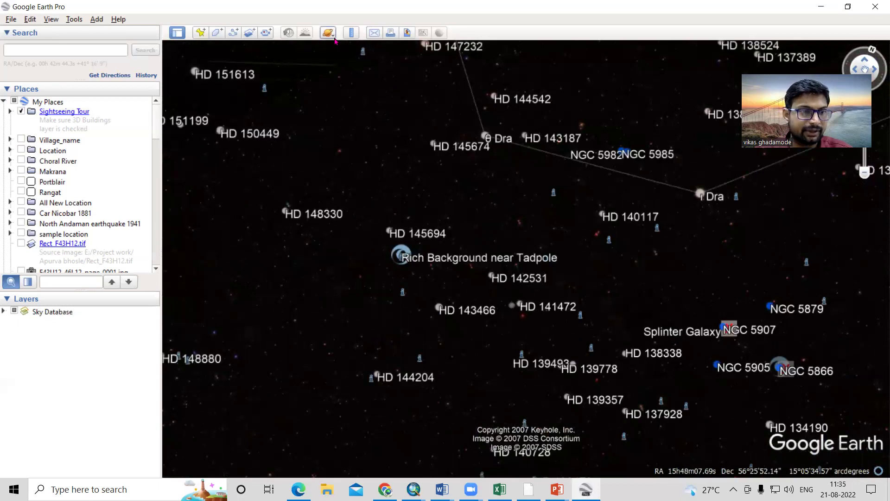
# Step: Expand Sky Database and fly to Our Solar System, the Sun, then Mercury
pyautogui.click(3, 312)
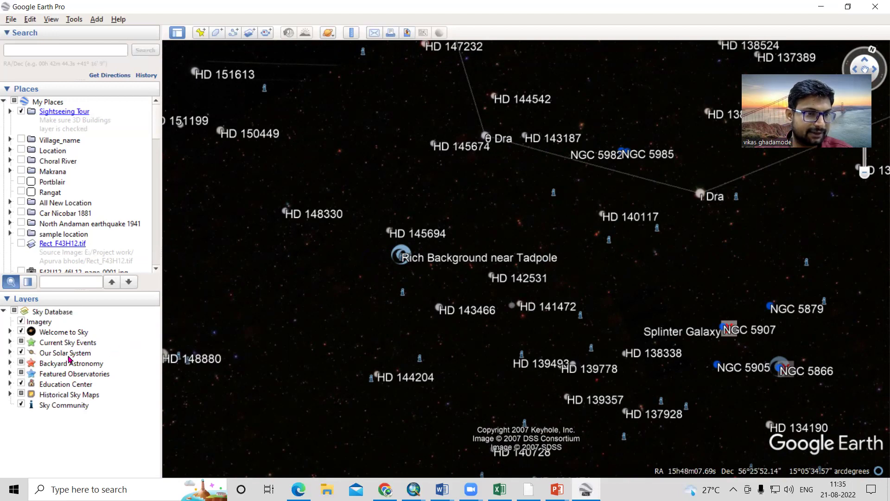
pyautogui.doubleClick(60, 356)
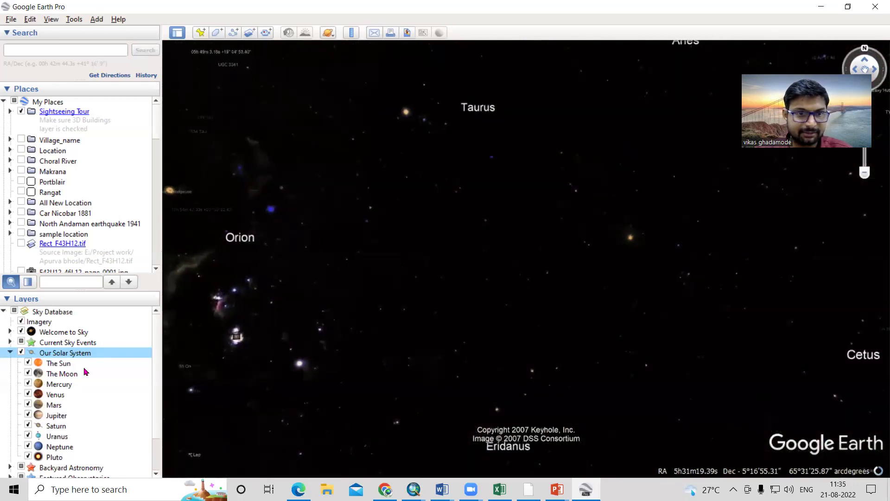
pyautogui.click(62, 365)
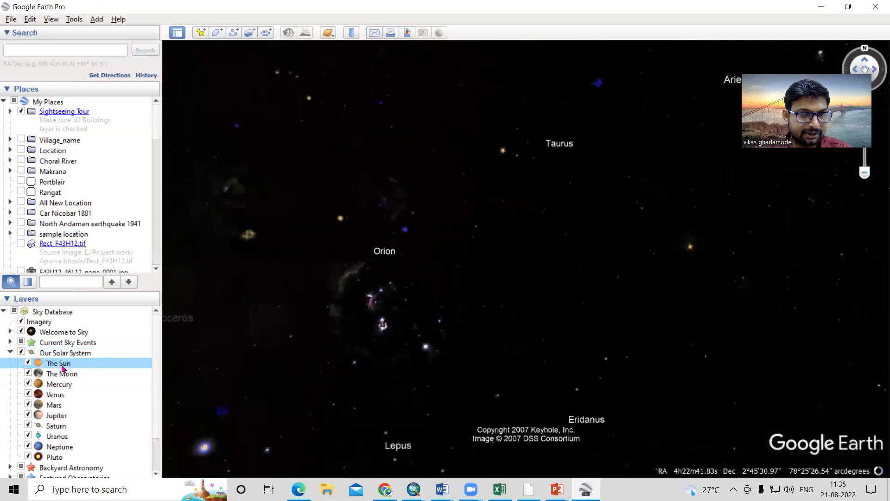
pyautogui.doubleClick(60, 388)
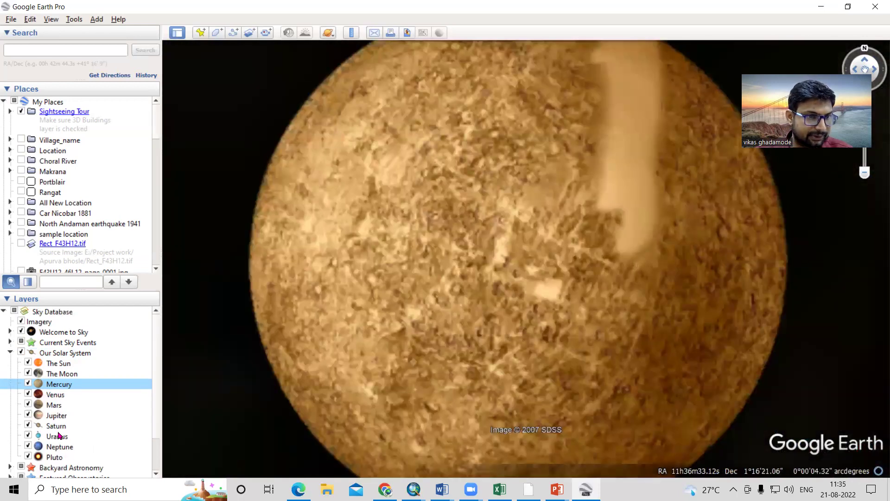
# Step: Fly to Jupiter for a close-up, then expand the Backyard Astronomy layers
pyautogui.scroll(-1, 59, 435)
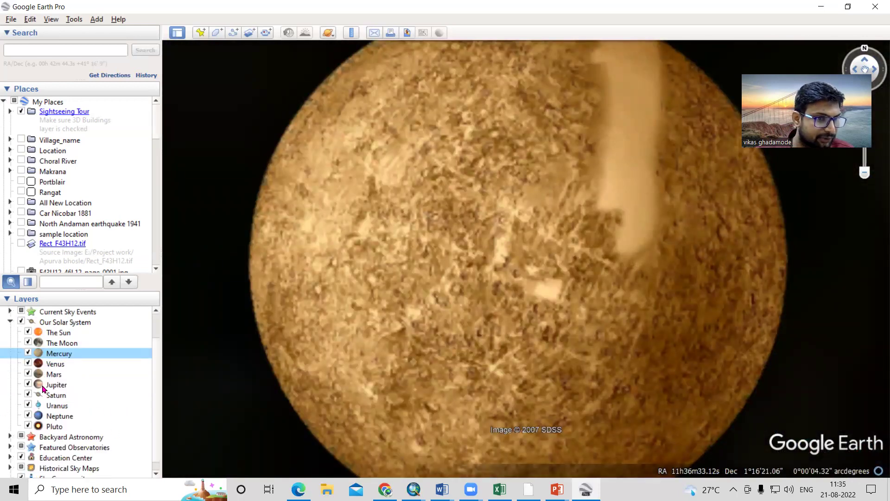
pyautogui.doubleClick(59, 386)
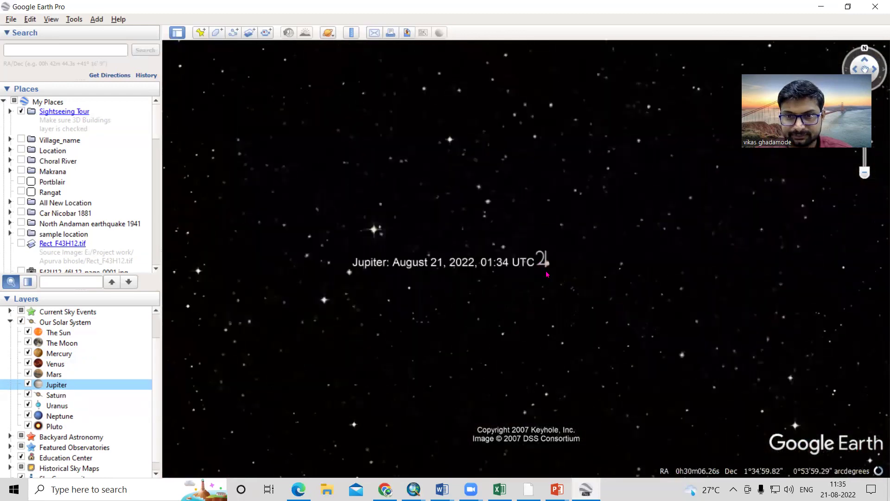
pyautogui.scroll(3, 573, 272)
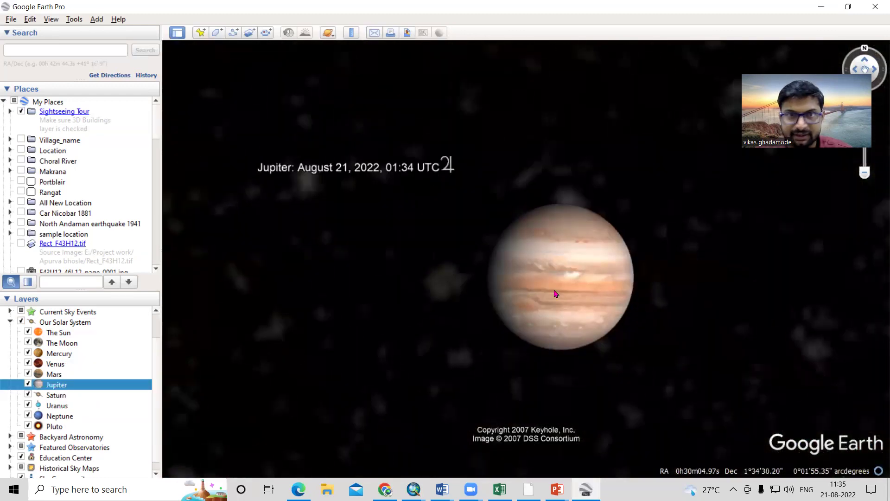
pyautogui.scroll(-1, 95, 411)
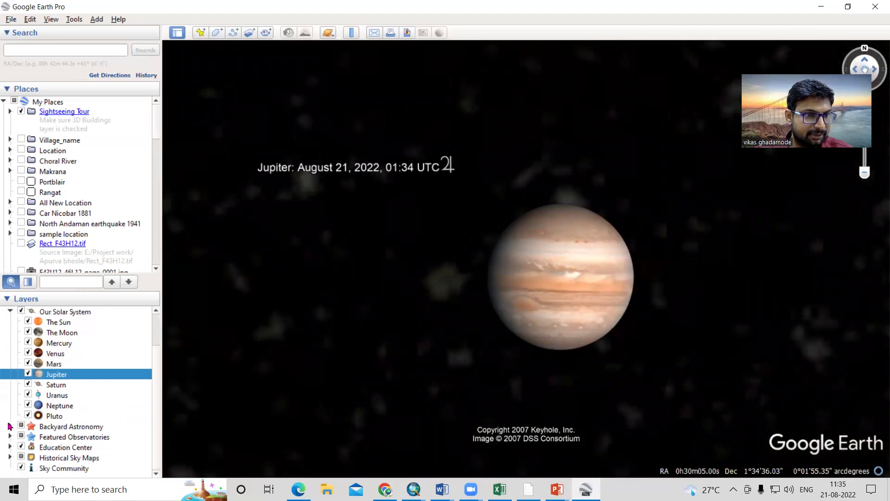
pyautogui.click(10, 427)
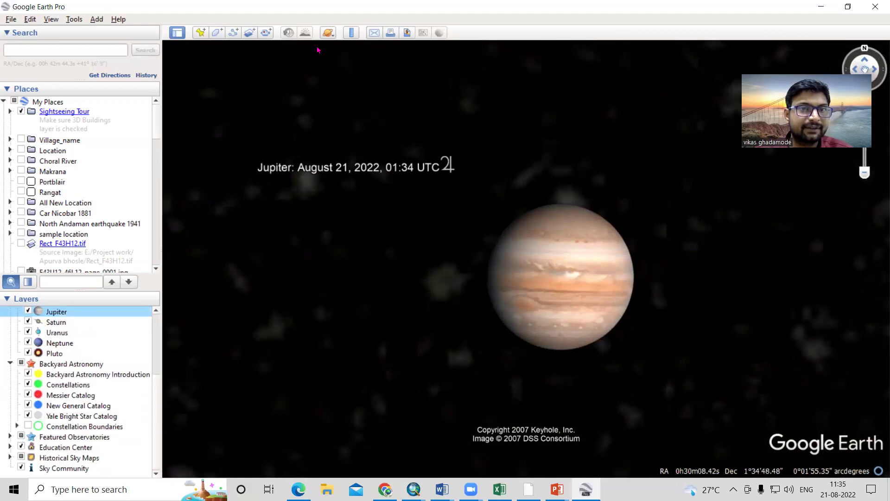
pyautogui.click(333, 36)
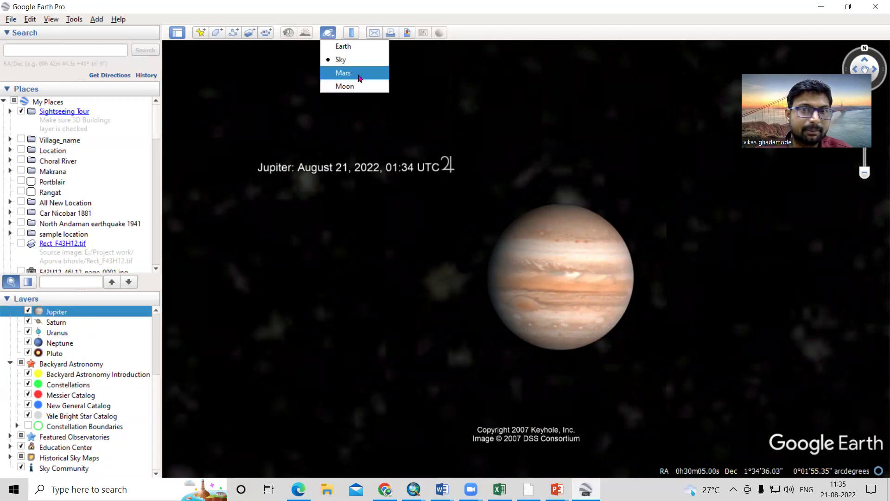
# Step: Switch to Mars and zoom in on the surface near the Moreux crater
pyautogui.click(354, 74)
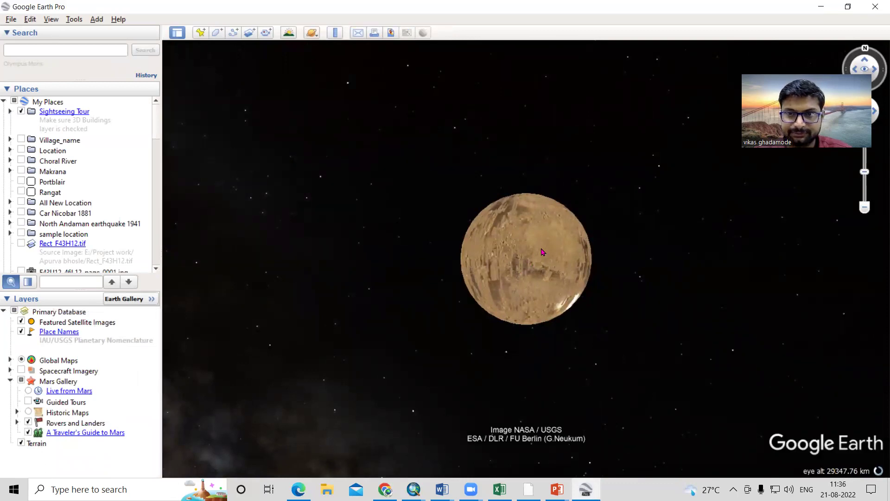
pyautogui.scroll(2, 542, 250)
pyautogui.scroll(2, 563, 252)
pyautogui.scroll(3, 566, 236)
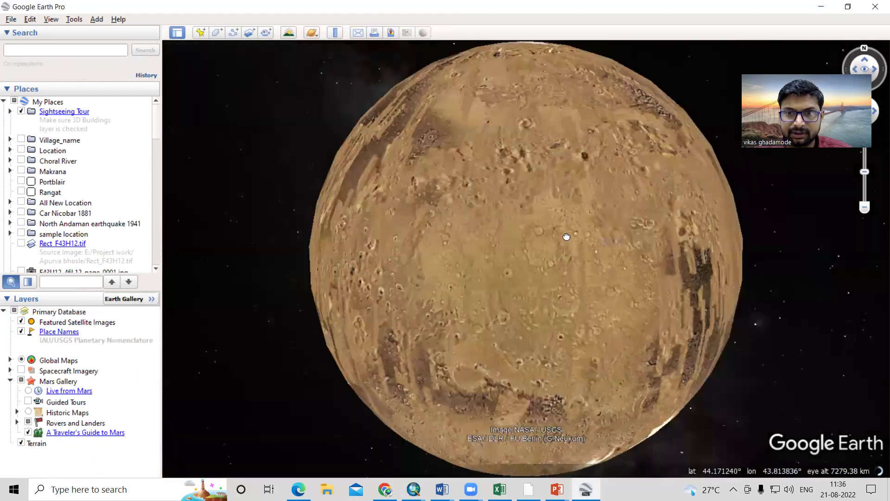
pyautogui.scroll(3, 574, 242)
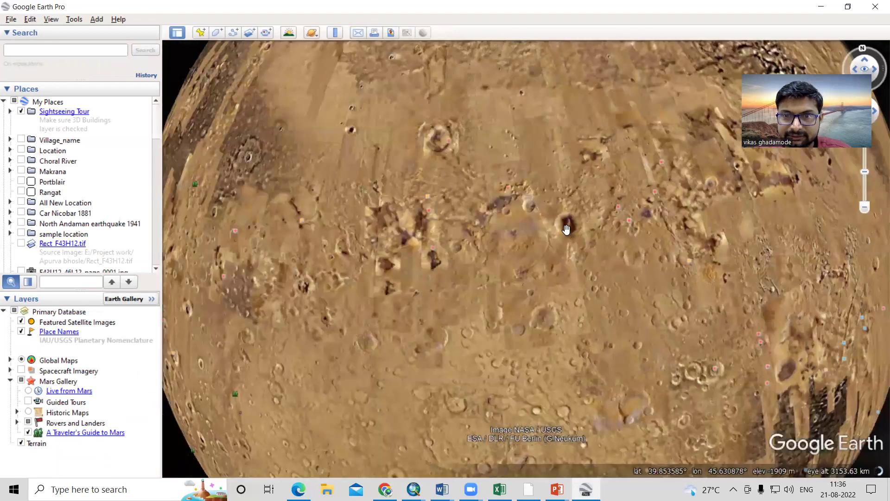
pyautogui.scroll(3, 568, 199)
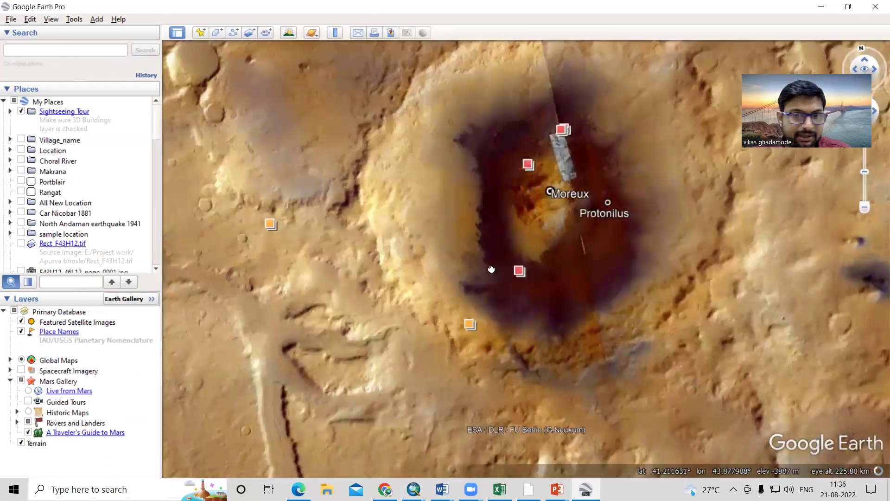
# Step: Pan the Moreux crater upward and zoom back out
pyautogui.moveTo(491, 269); pyautogui.dragTo(515, 254)
pyautogui.scroll(-1, 515, 260)
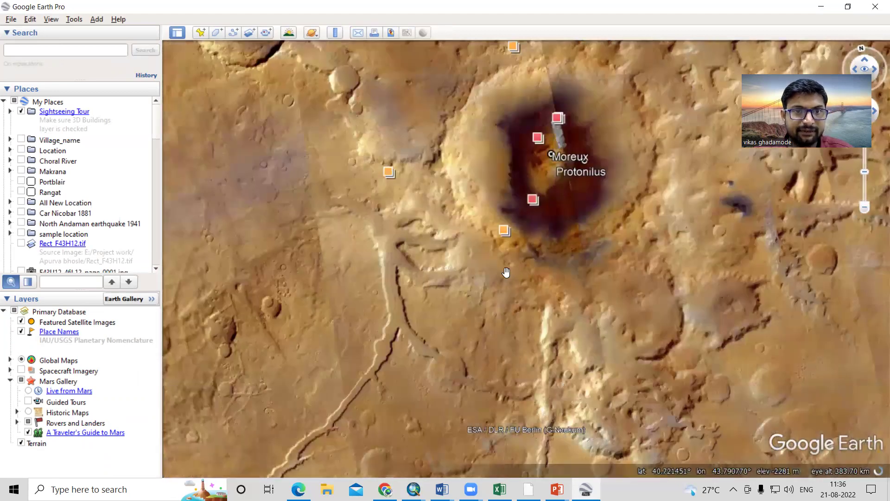
pyautogui.scroll(-2, 506, 272)
pyautogui.scroll(-2, 500, 271)
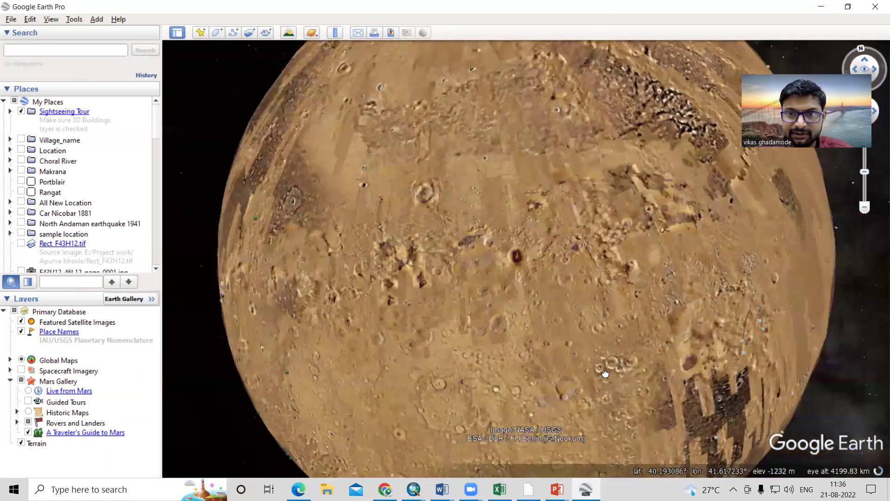
# Step: Rotate Mars past its polar cap to the cratered southern hemisphere
pyautogui.moveTo(605, 373); pyautogui.dragTo(629, 254)
pyautogui.moveTo(395, 284); pyautogui.dragTo(349, 339)
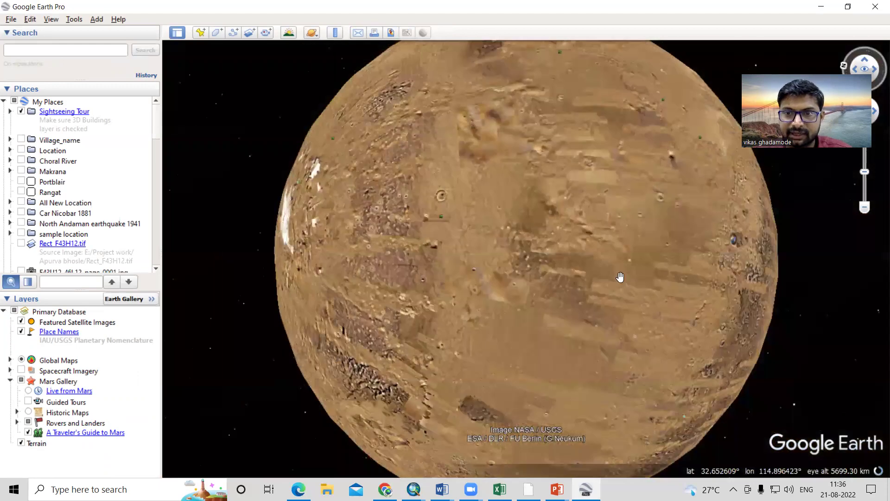
pyautogui.moveTo(620, 277); pyautogui.dragTo(431, 309)
pyautogui.moveTo(458, 418); pyautogui.dragTo(35, 398)
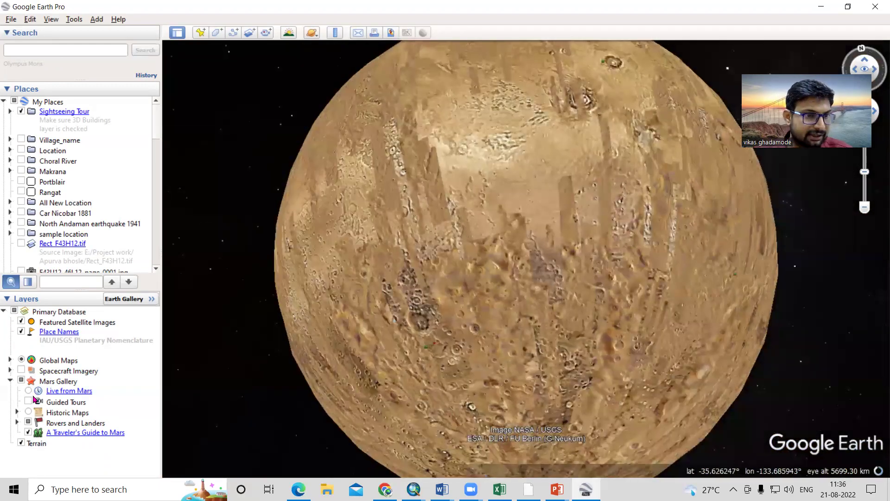
# Step: Enable Mars Guided Tours, play Introduction to Mars, and pause it
pyautogui.click(28, 402)
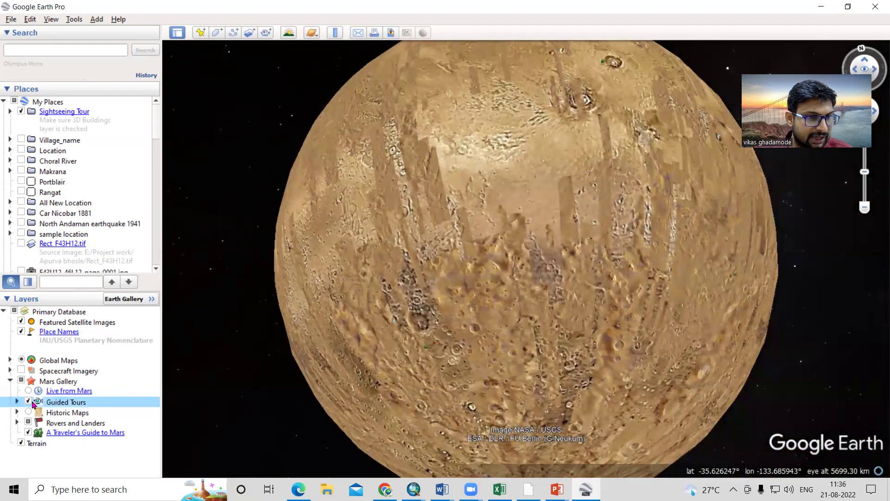
pyautogui.doubleClick(92, 404)
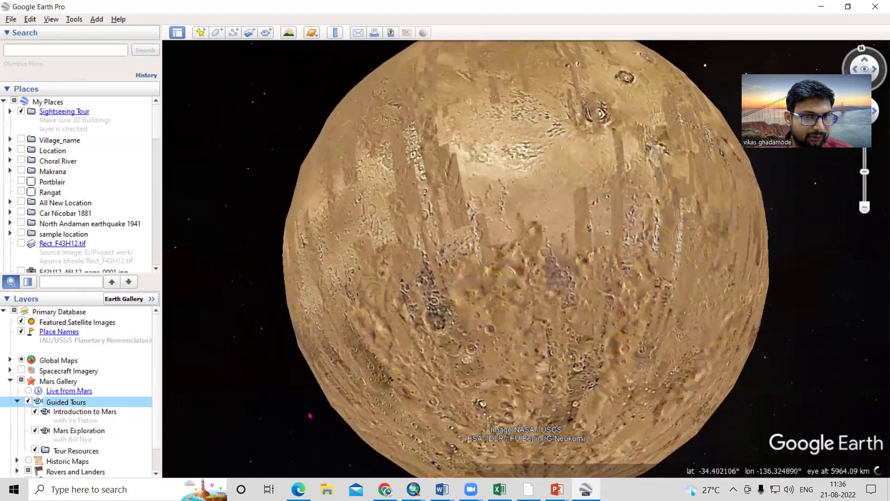
pyautogui.click(77, 415)
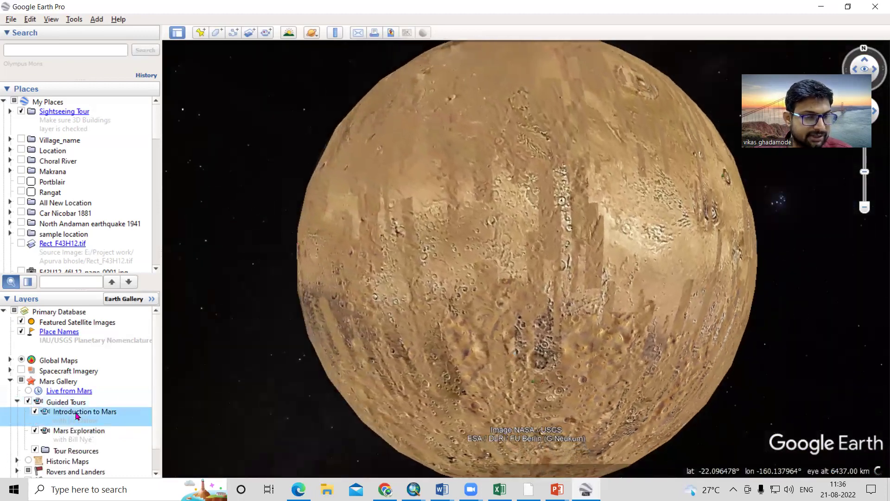
pyautogui.doubleClick(72, 416)
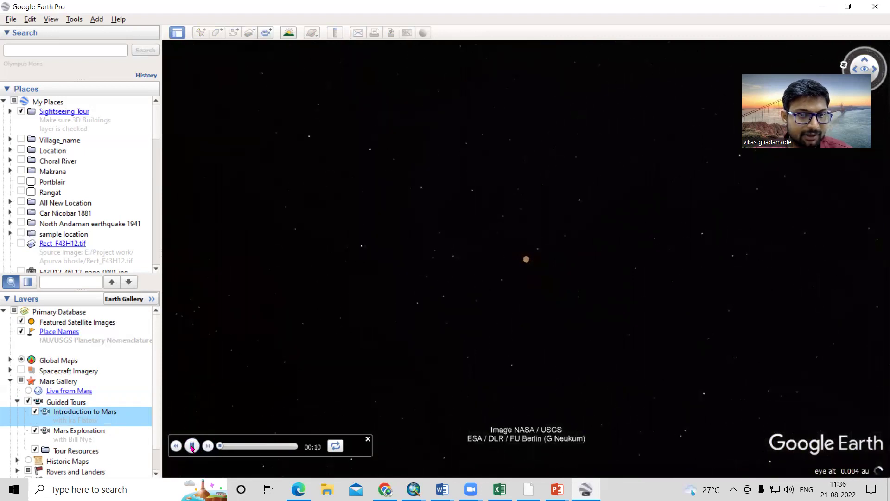
pyautogui.click(192, 446)
pyautogui.moveTo(483, 315)
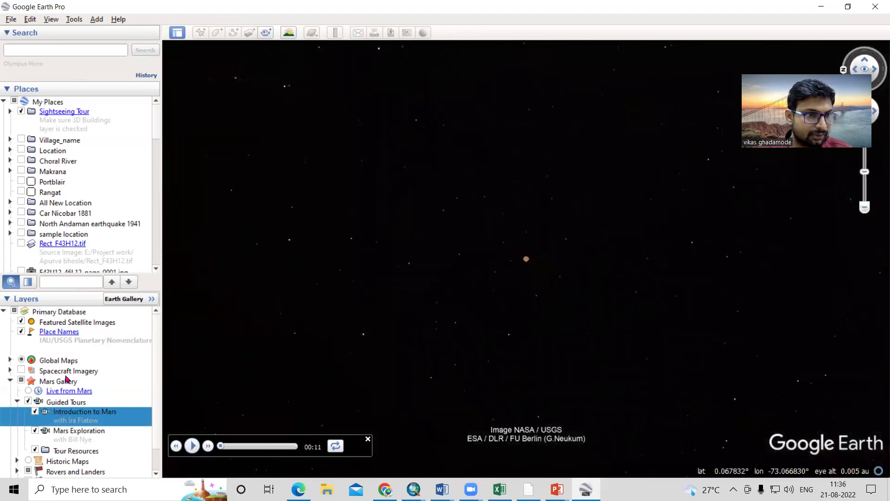
# Step: Toggle Sunlight while adjusting its time slider, then close the tour player
pyautogui.scroll(-1, 65, 378)
pyautogui.scroll(1, 66, 378)
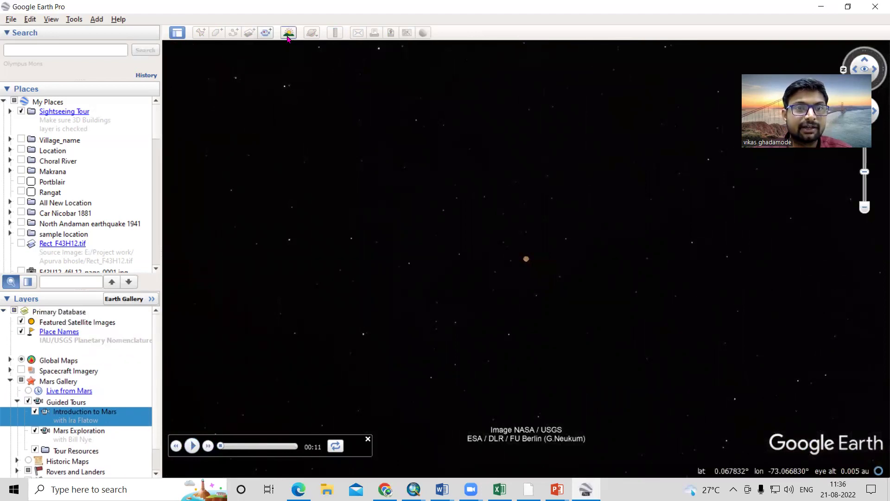
pyautogui.click(288, 32)
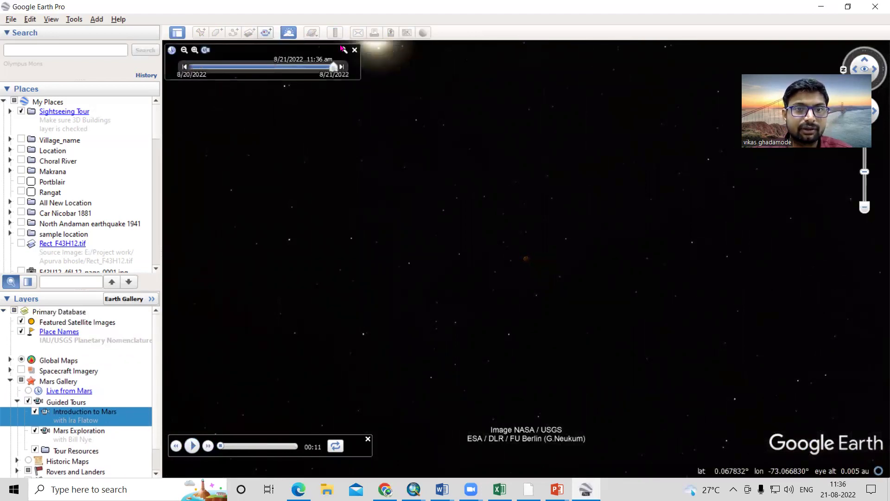
pyautogui.moveTo(327, 70)
pyautogui.mouseDown()
pyautogui.moveTo(267, 68)
pyautogui.moveTo(334, 68)
pyautogui.mouseUp()
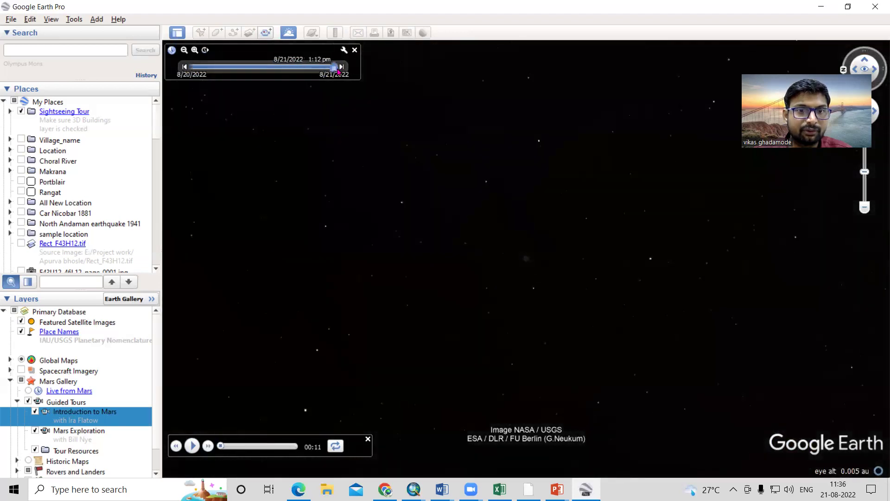
pyautogui.click(355, 50)
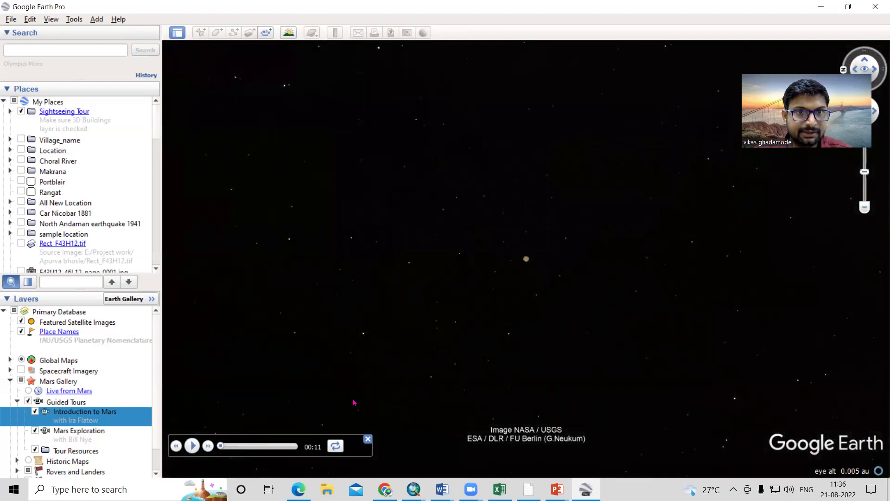
pyautogui.click(368, 439)
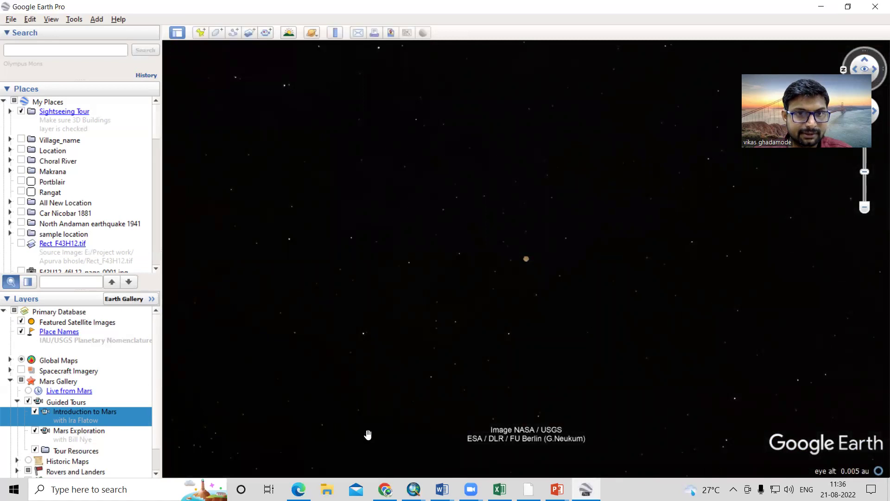
# Step: Switch to the Moon and expand its Global Maps and Apollo Missions layers
pyautogui.click(312, 32)
pyautogui.click(347, 87)
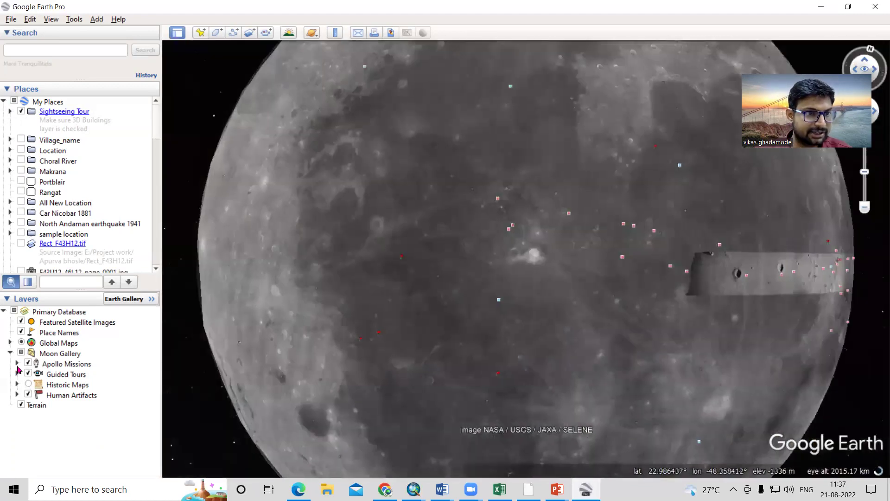
pyautogui.click(10, 343)
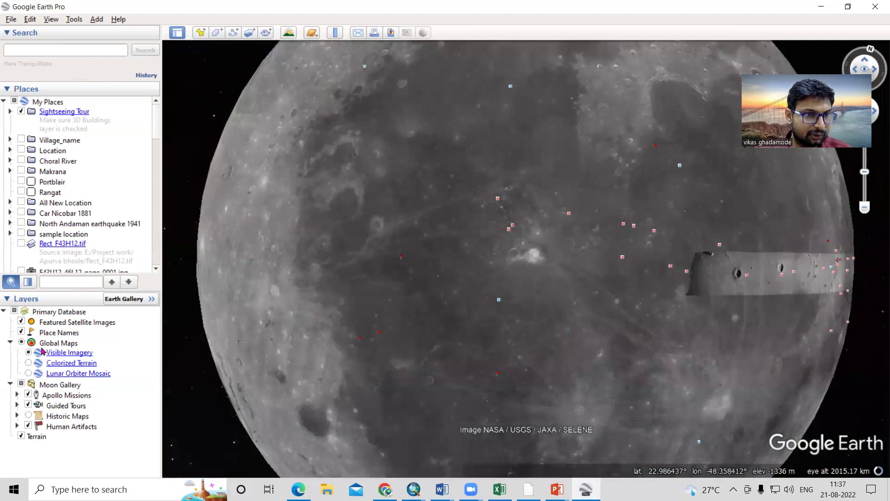
pyautogui.click(8, 384)
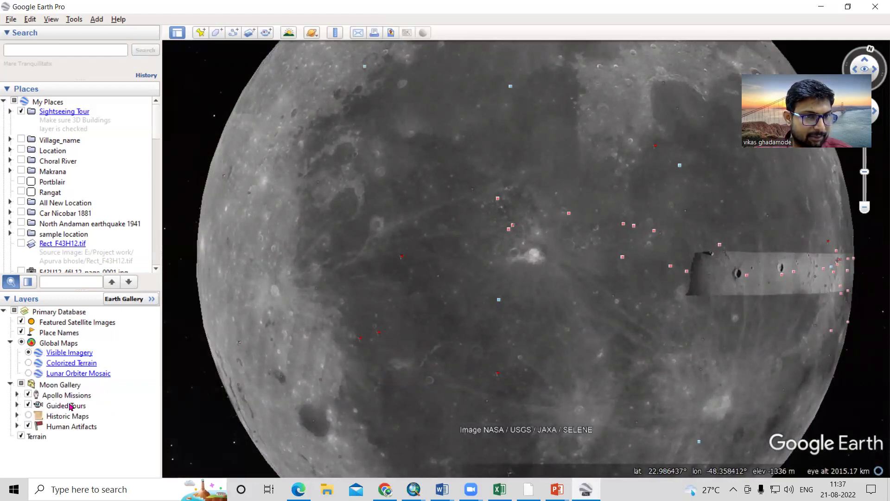
pyautogui.doubleClick(68, 395)
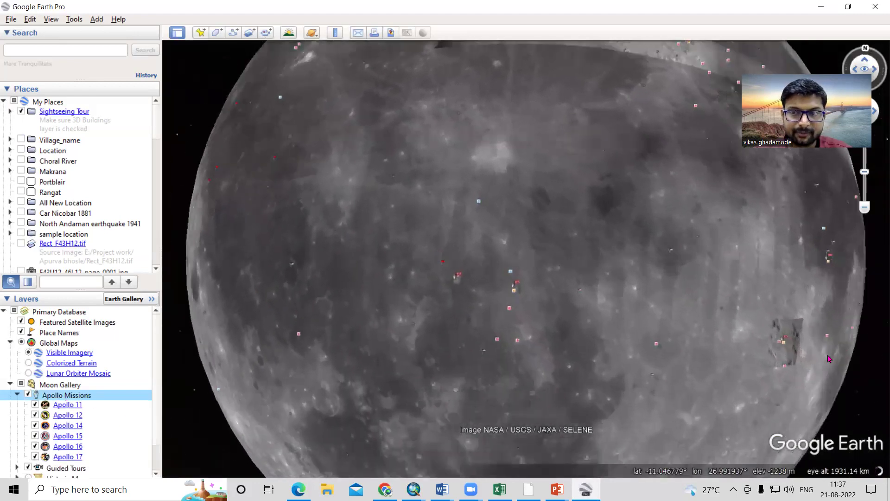
# Step: Open and close the Apollo 11: Buzz Aldrin tour details
pyautogui.scroll(-1, 120, 411)
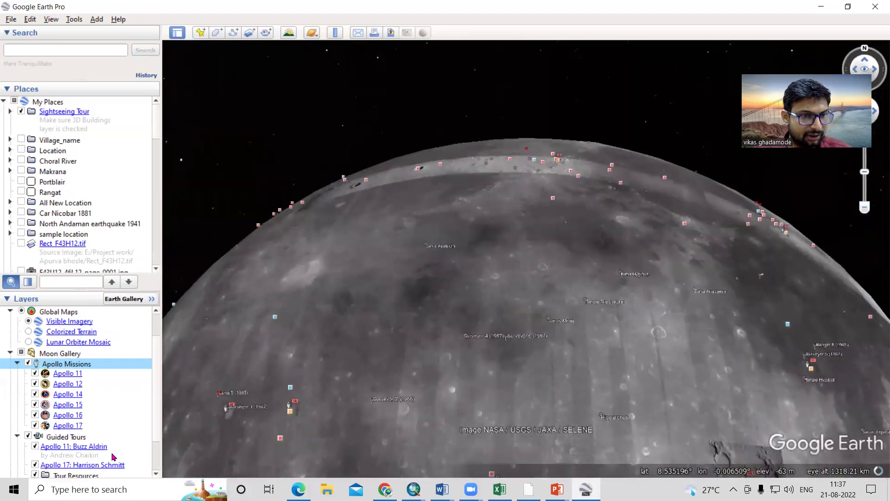
pyautogui.scroll(-2, 113, 457)
pyautogui.click(91, 410)
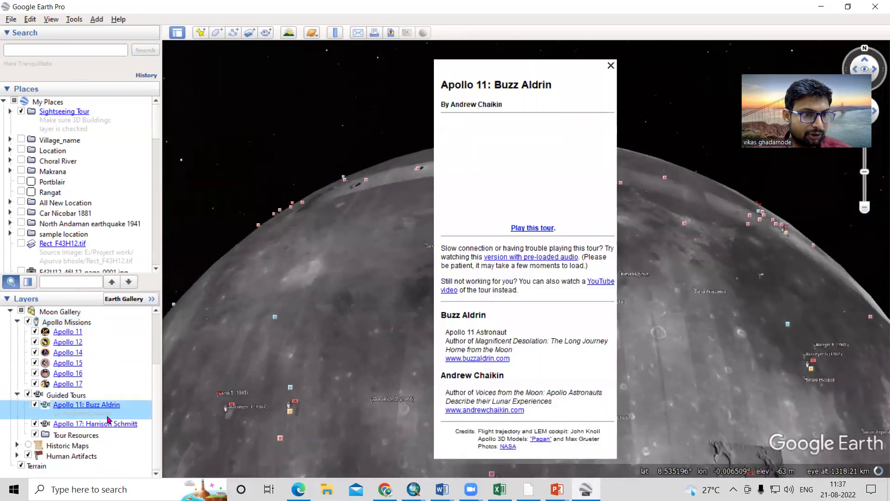
pyautogui.click(611, 67)
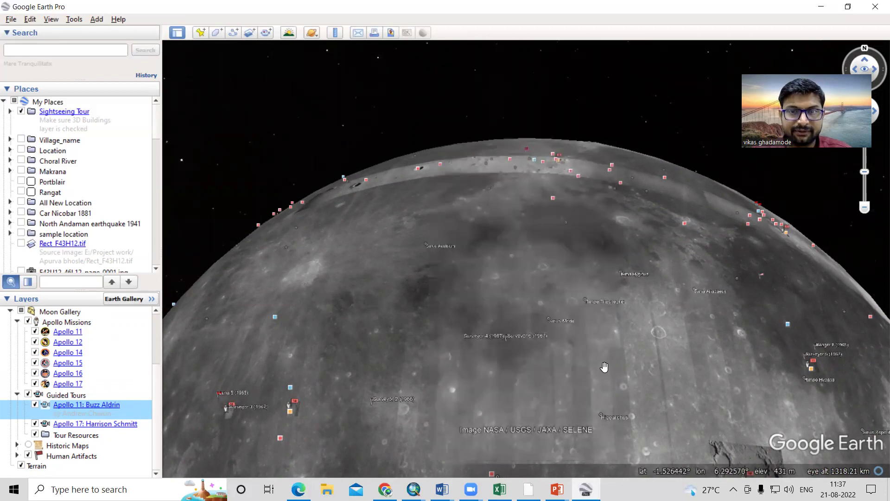
# Step: Zoom out to the whole Moon and rotate it to another face
pyautogui.scroll(-5, 551, 303)
pyautogui.scroll(-3, 551, 303)
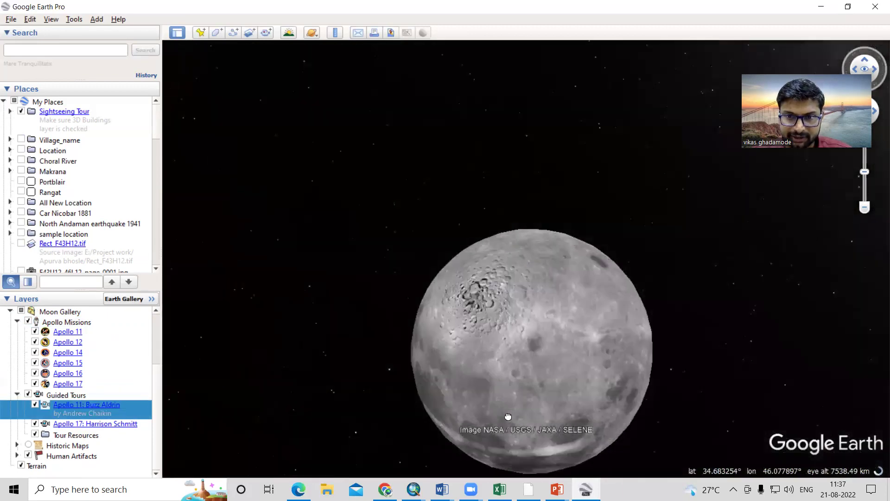
pyautogui.moveTo(508, 416); pyautogui.dragTo(467, 328)
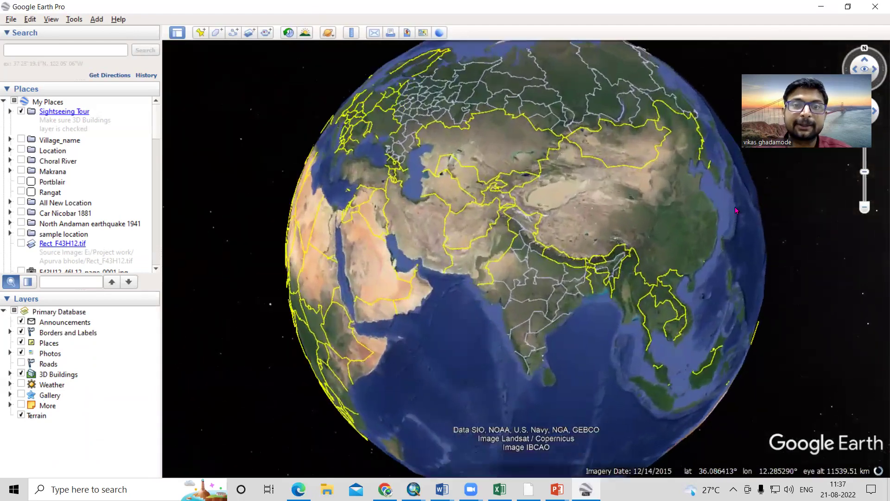
# Step: Bring up the Earth, Sky, Mars and Moon world list over the Earth globe
pyautogui.click(327, 33)
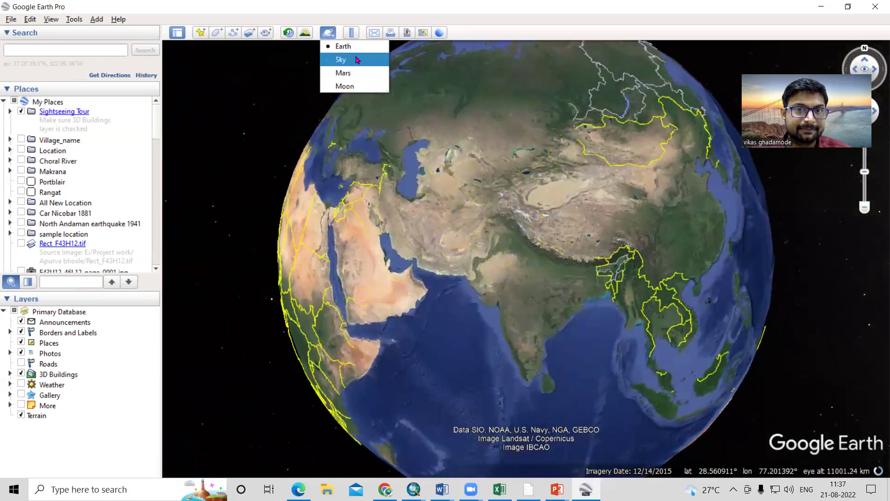